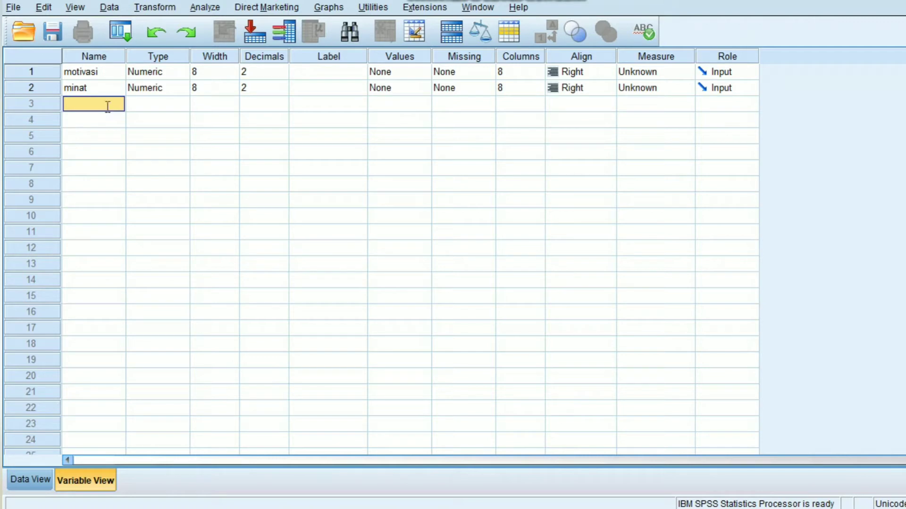
- Name the third variable prestasi and set the decimals of motivasi, minat and prestasi to 0
text(prestas)
click(259, 72)
click(283, 75)
click(283, 75)
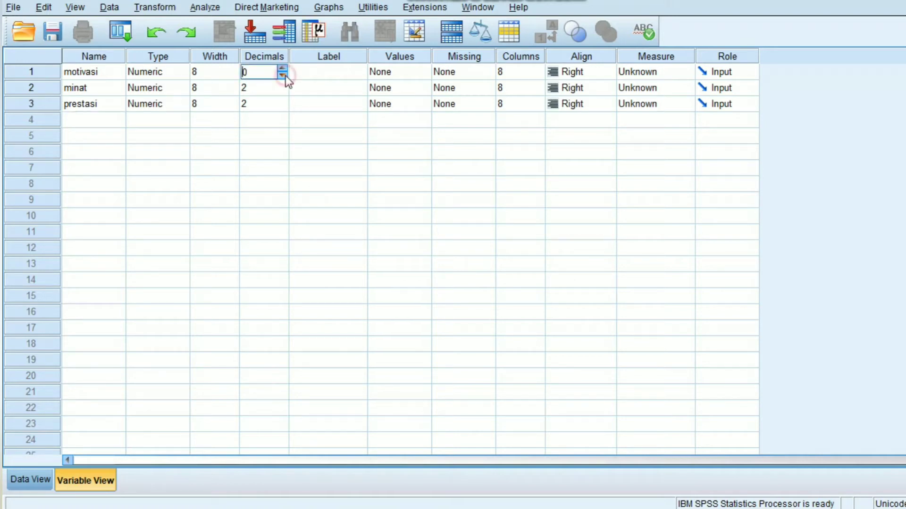
click(282, 91)
click(282, 91)
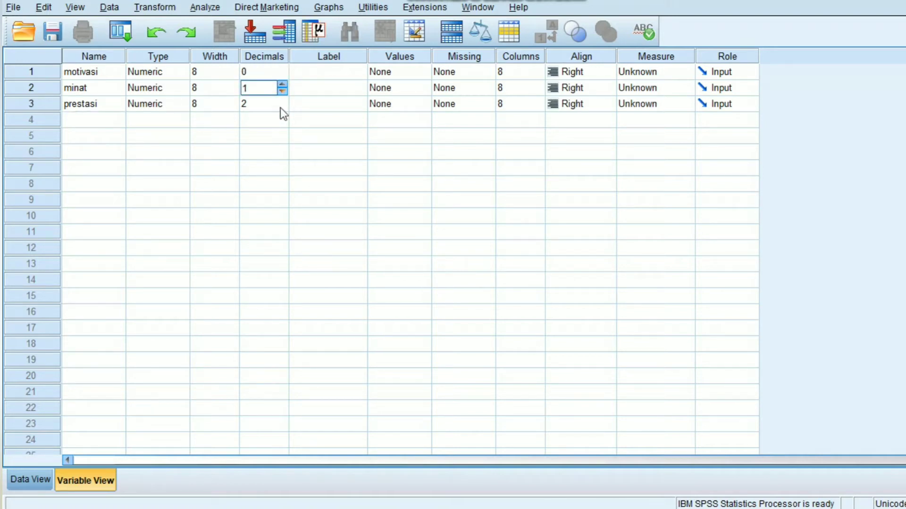
click(282, 107)
click(281, 108)
click(281, 108)
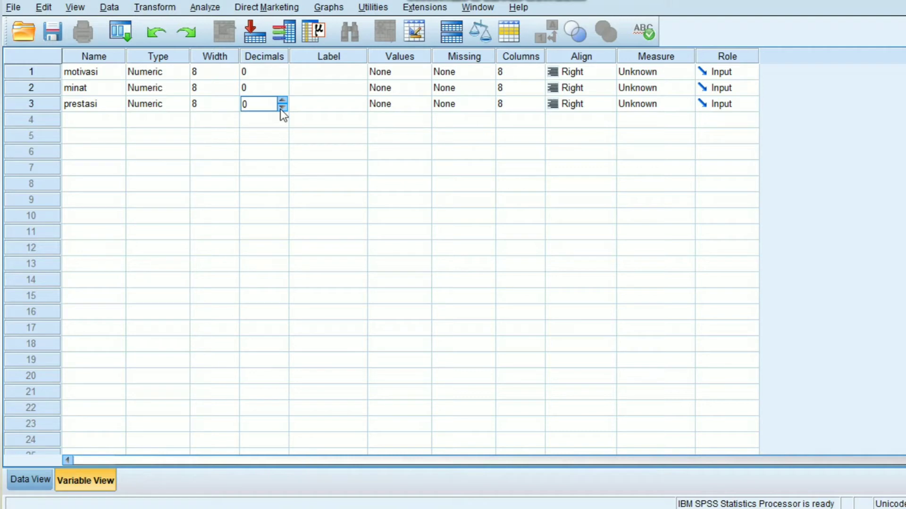
- Label the motivasi variable as motivasi(X1)
click(308, 75)
text(motivas)
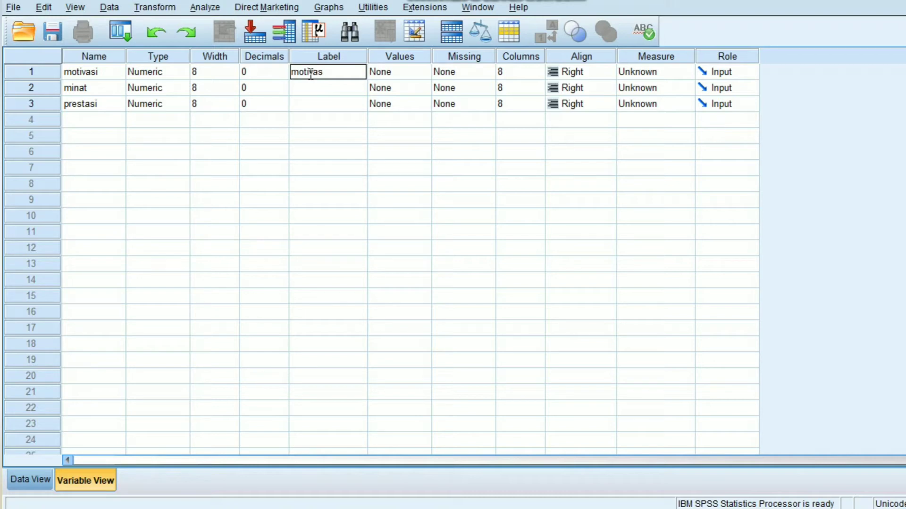
text(i9)
text(X1))
- Label the minat variable as minat(X2) in lowercase
click(322, 90)
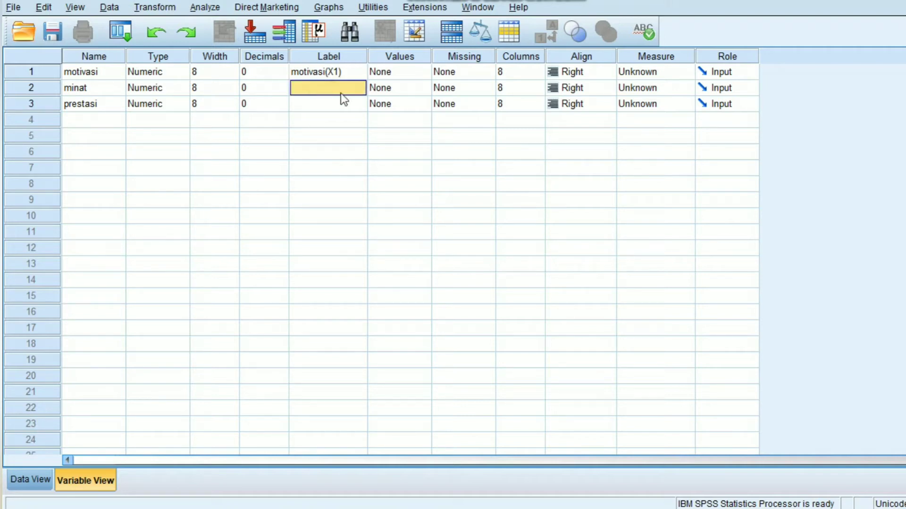
text(MINAT)
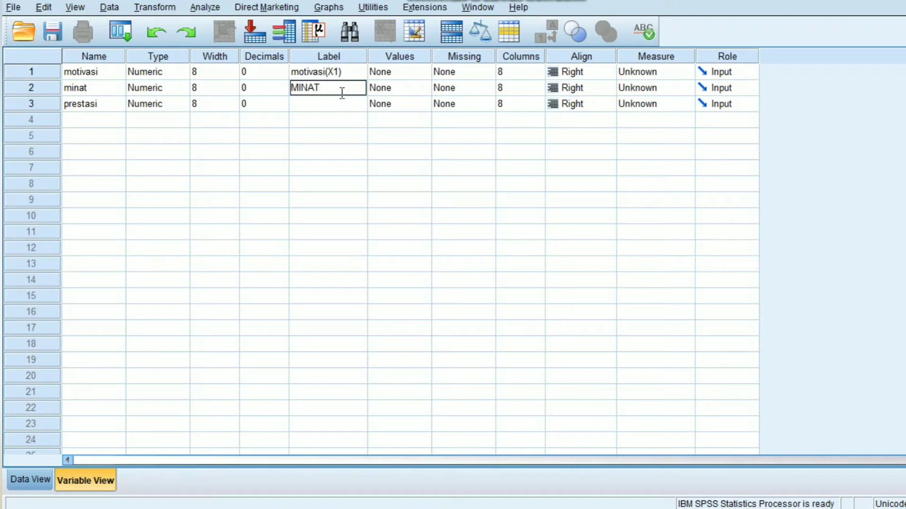
key(BackSpace)
key(BackSpace)
key(BackSpace)
key(BackSpace)
key(BackSpace)
text(minat(X2))
- Label the prestasi variable as prestasi(Y), with the word prestasi in lowercase
text(PRE)
key(BackSpace)
key(BackSpace)
key(BackSpace)
click(334, 104)
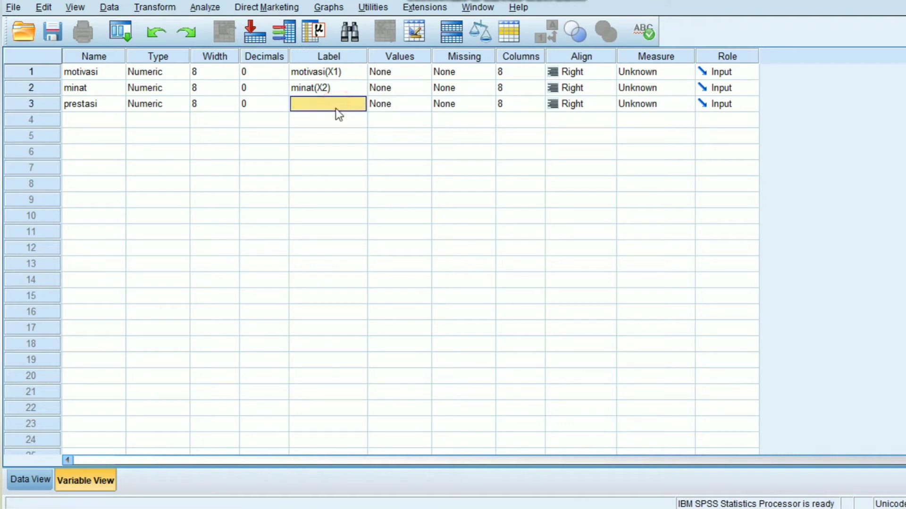
text(PRESTA)
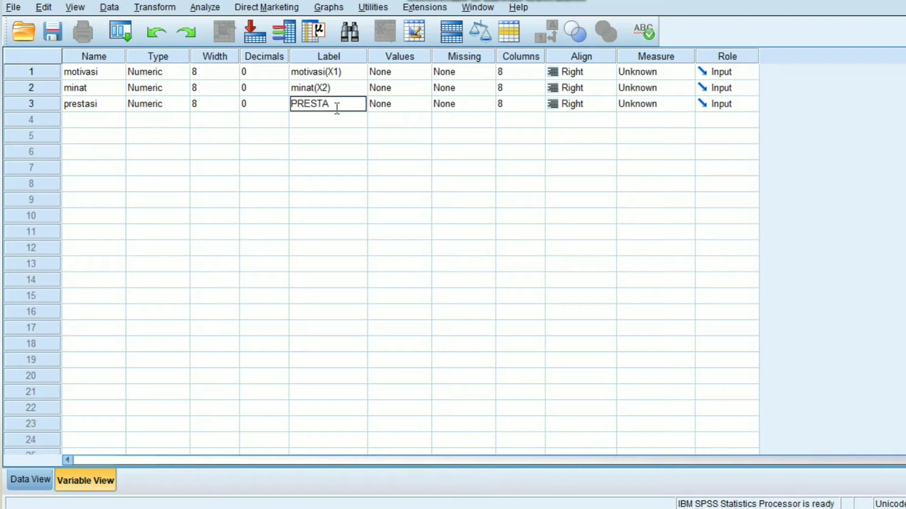
text(SI)
key(BackSpace)
key(BackSpace)
key(BackSpace)
key(BackSpace)
key(BackSpace)
key(BackSpace)
key(BackSpace)
key(BackSpace)
text(presta)
text(si)
text(()
text(X)
key(BackSpace)
text(Y))
- Set the measurement level of motivasi, minat and prestasi to Scale
click(686, 78)
click(686, 76)
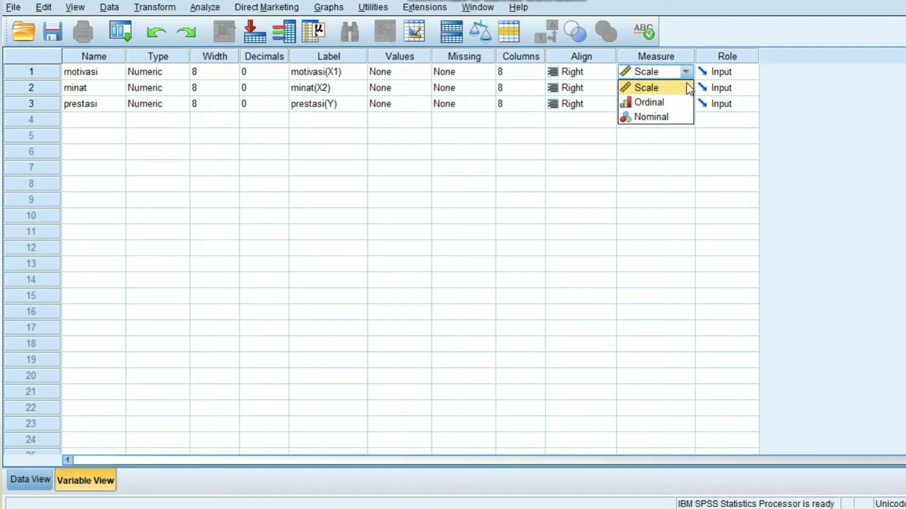
click(678, 89)
click(679, 91)
click(669, 101)
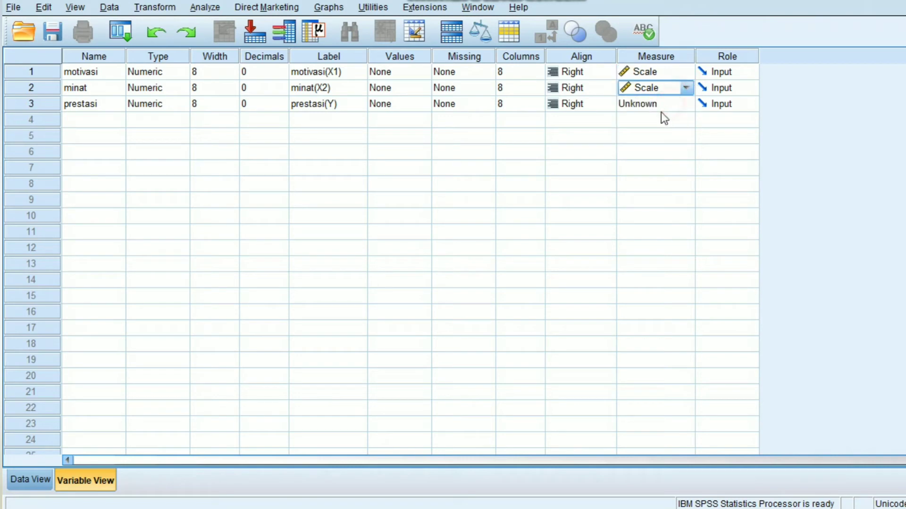
click(658, 107)
click(659, 120)
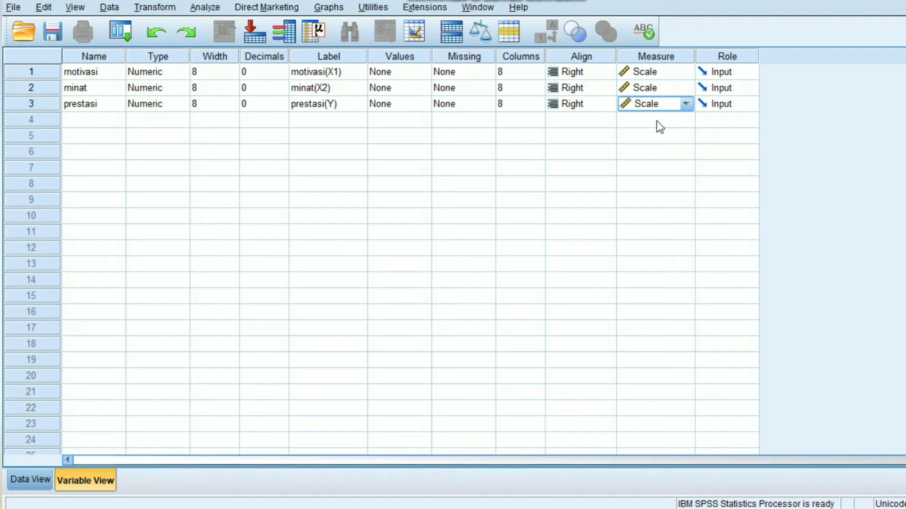
- Copy the Motivasi scores in D5:D16 of the Excel sheet into the SPSS motivasi data column, starting at row 1
click(35, 485)
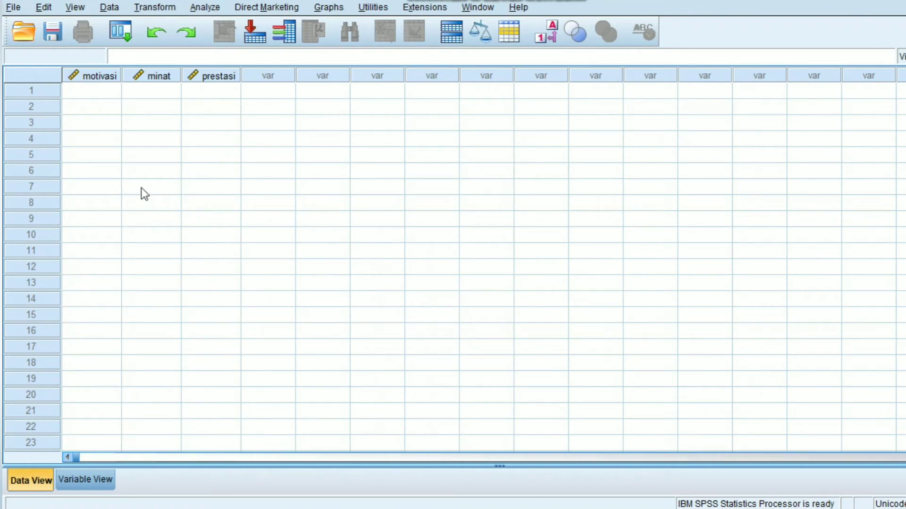
click(108, 100)
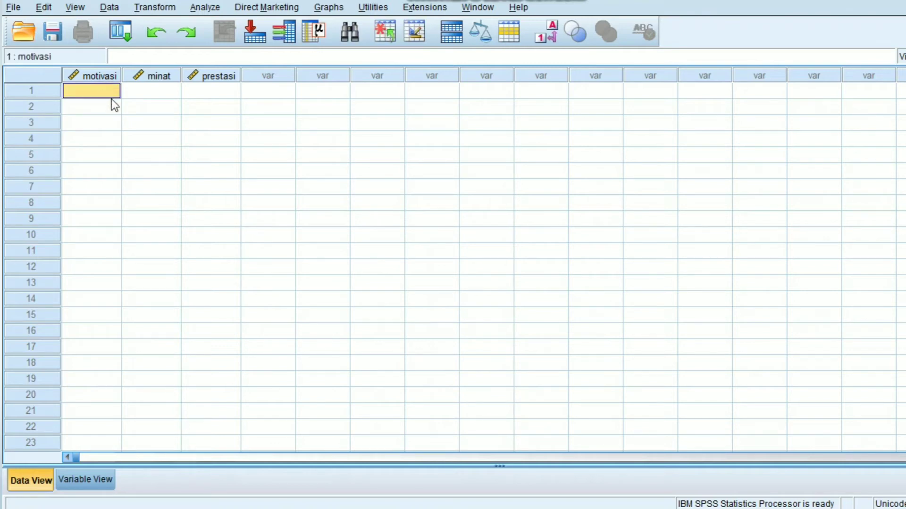
click(524, 508)
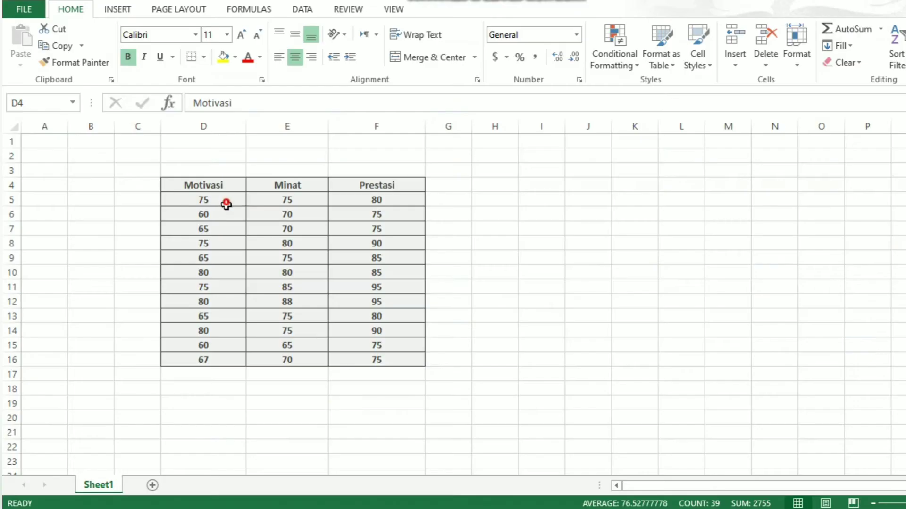
key(ctrl+a)
drag(203, 201, 221, 355)
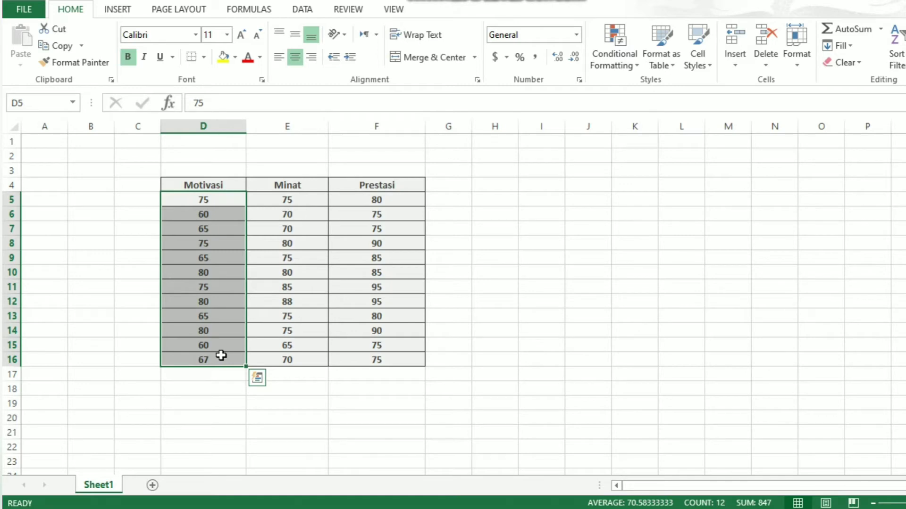
key(ctrl+c)
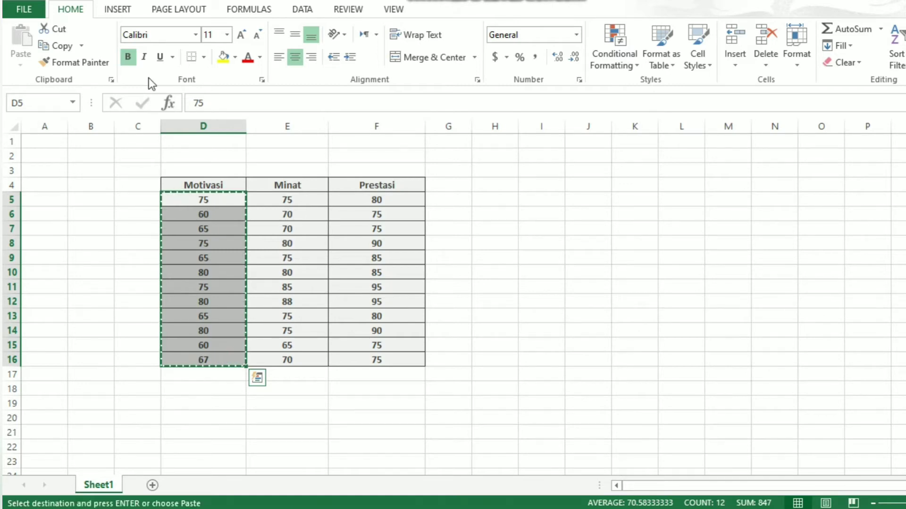
key(alt+Tab)
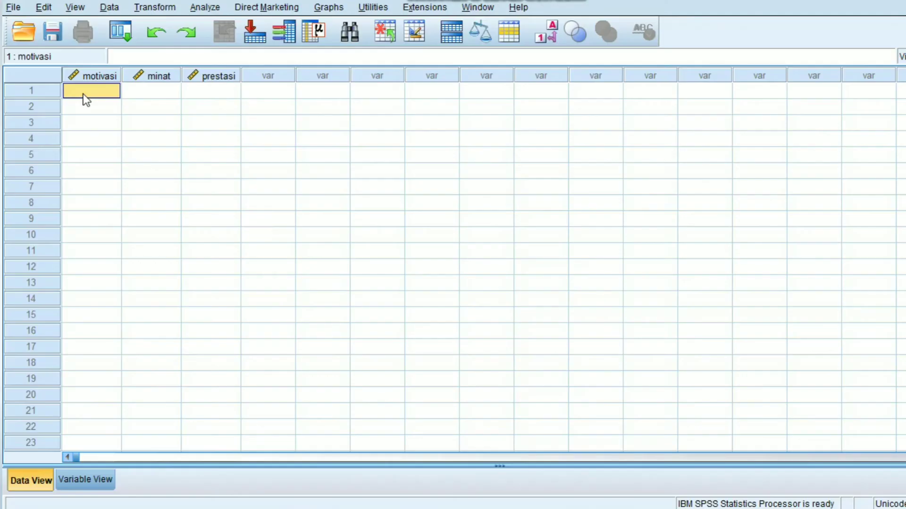
right_click(83, 94)
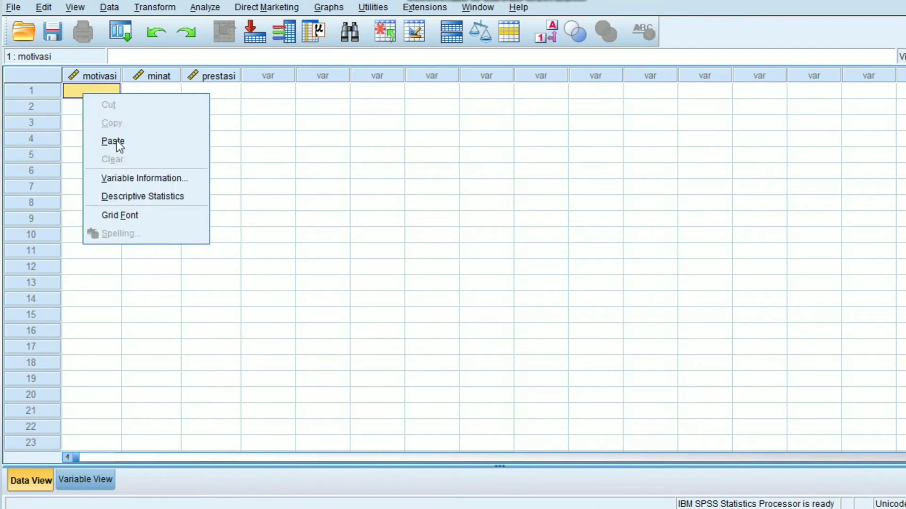
click(117, 141)
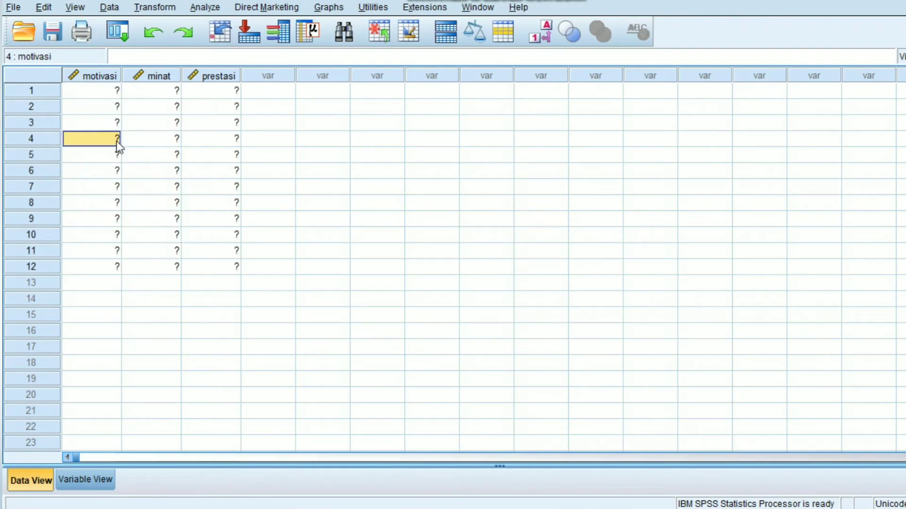
- Copy the Minat scores in E5:E16 of the Excel sheet into the SPSS minat column, starting at row 1
click(176, 92)
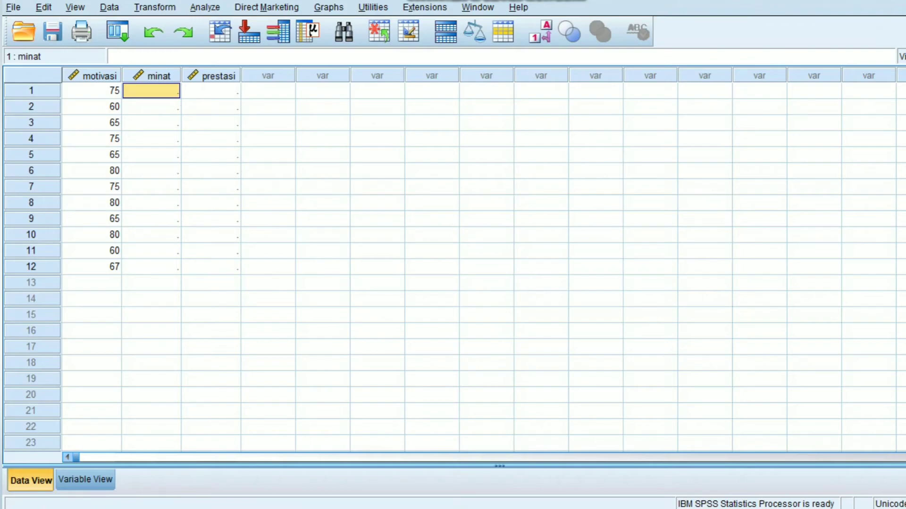
key(alt+Tab)
drag(287, 203, 291, 354)
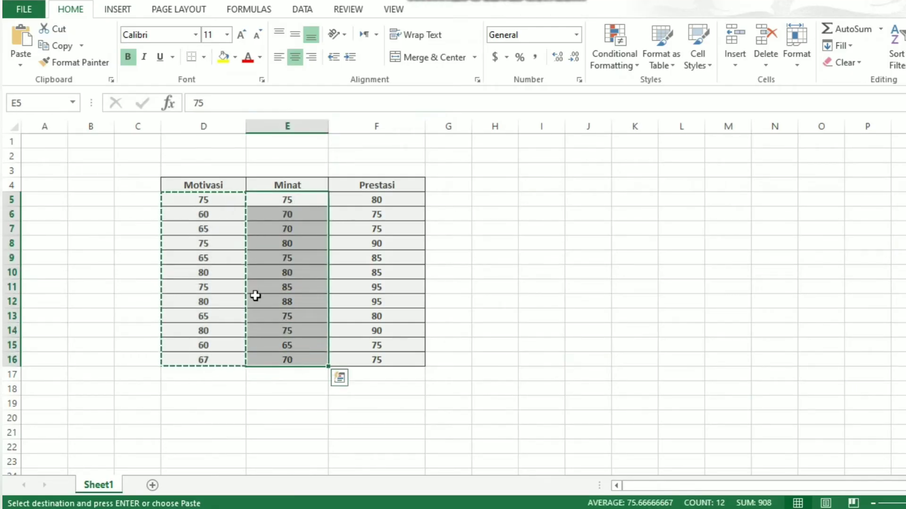
key(ctrl+c)
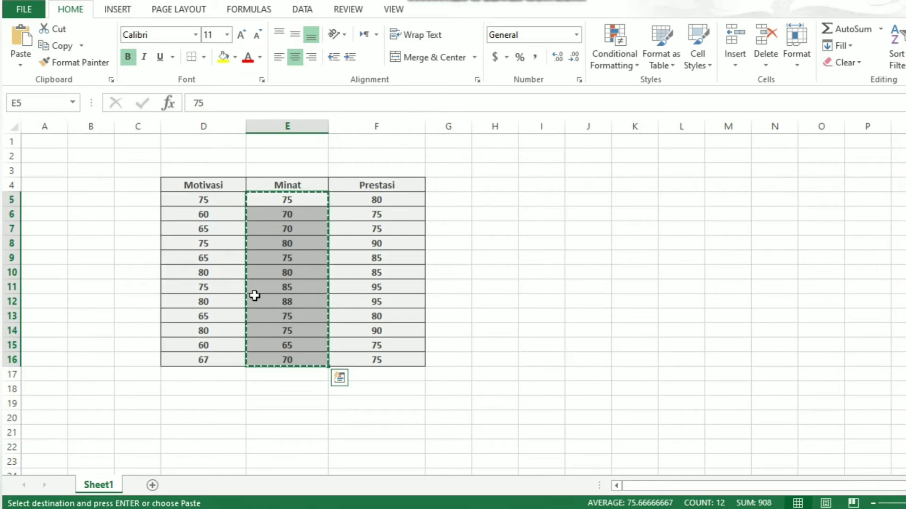
key(alt+Tab)
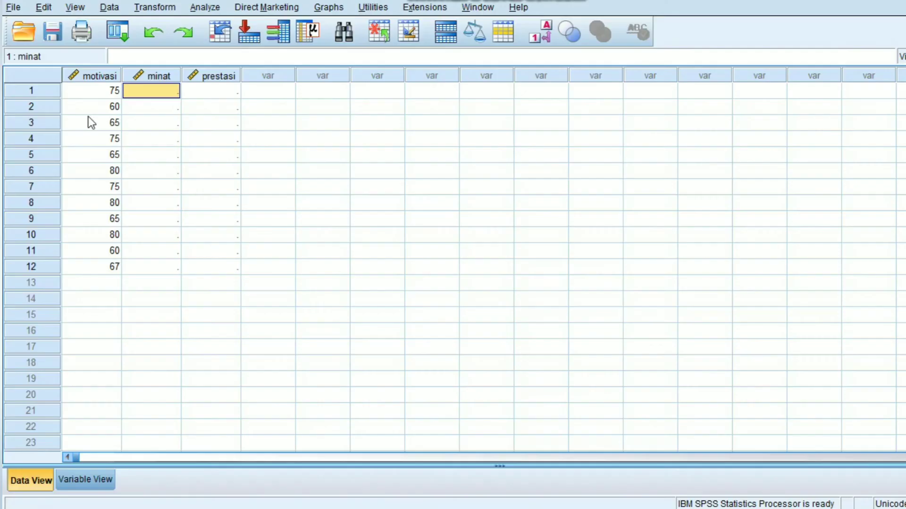
click(168, 90)
right_click(168, 91)
click(190, 140)
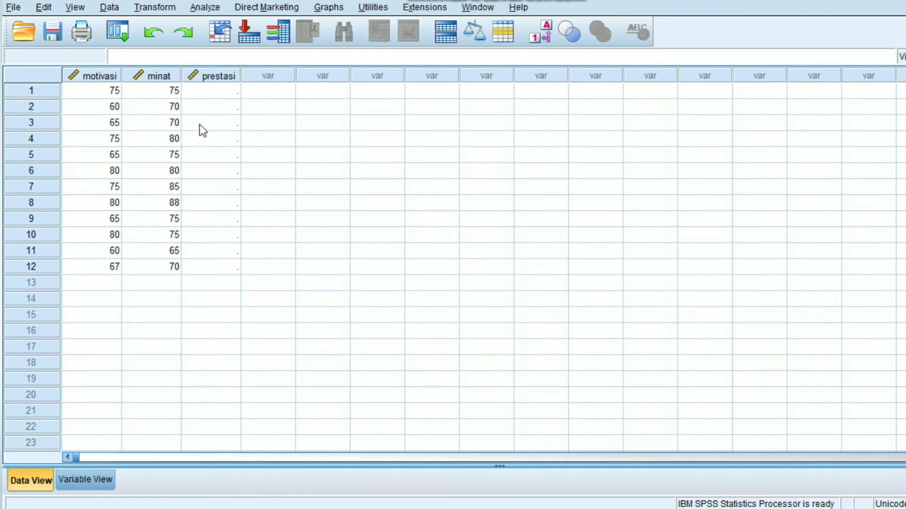
- Copy the Prestasi scores in F5:F16 of the Excel sheet into the SPSS prestasi column, starting at row 1
click(230, 93)
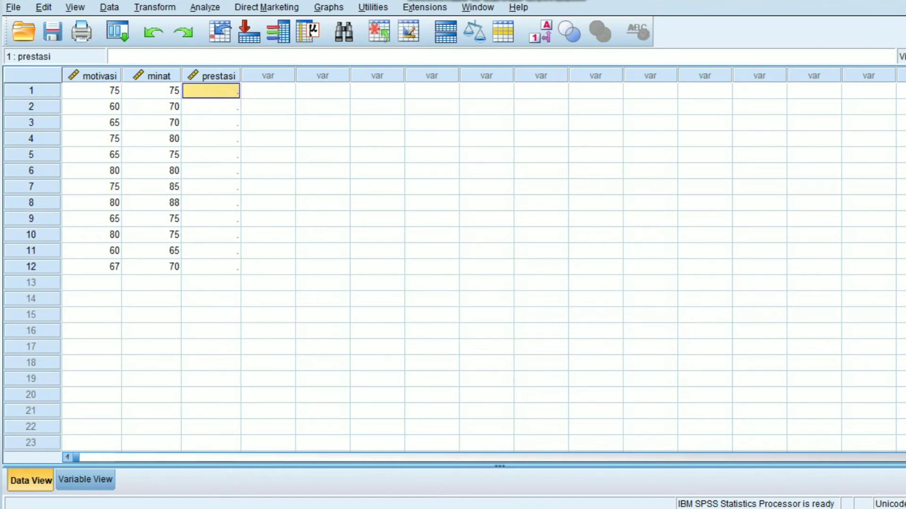
click(473, 508)
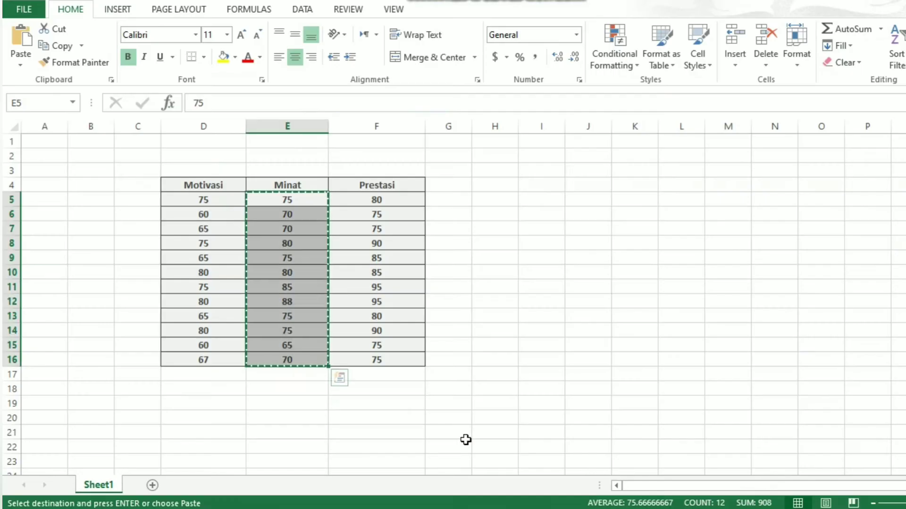
click(404, 199)
drag(405, 199, 395, 361)
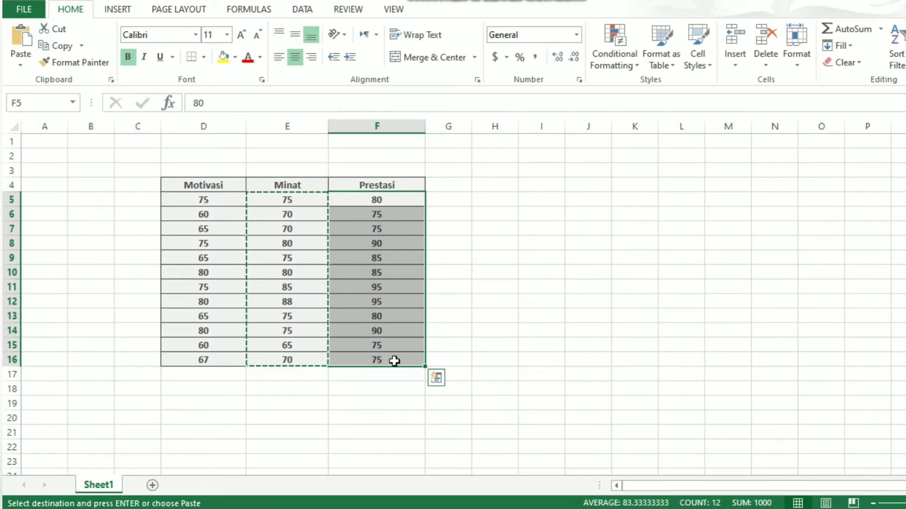
key(ctrl+c)
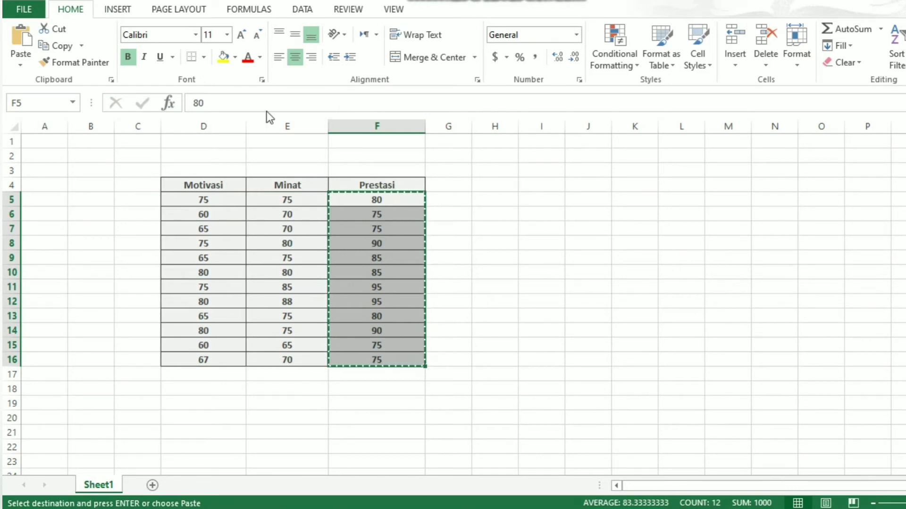
key(alt+Tab)
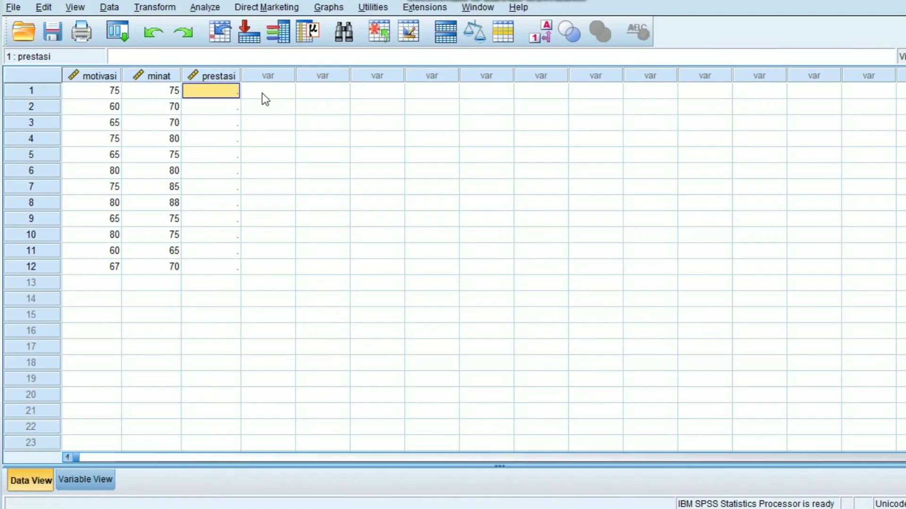
right_click(230, 94)
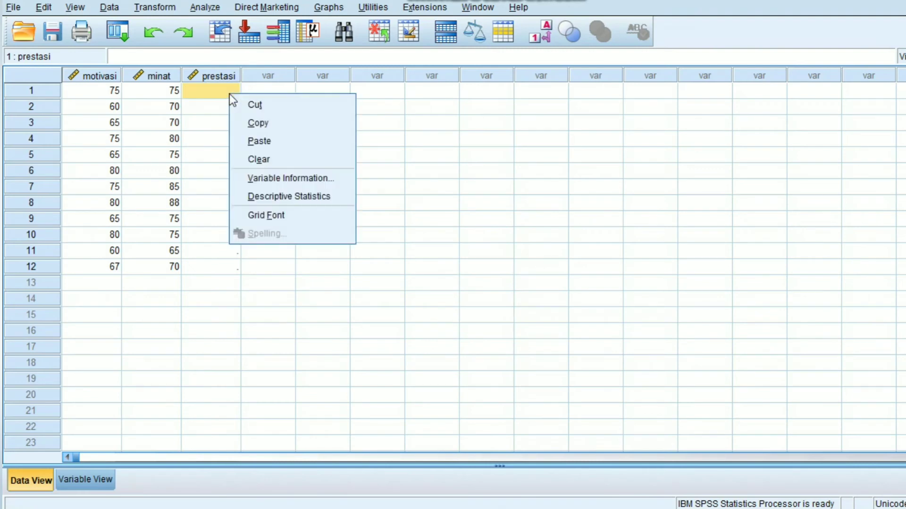
click(252, 141)
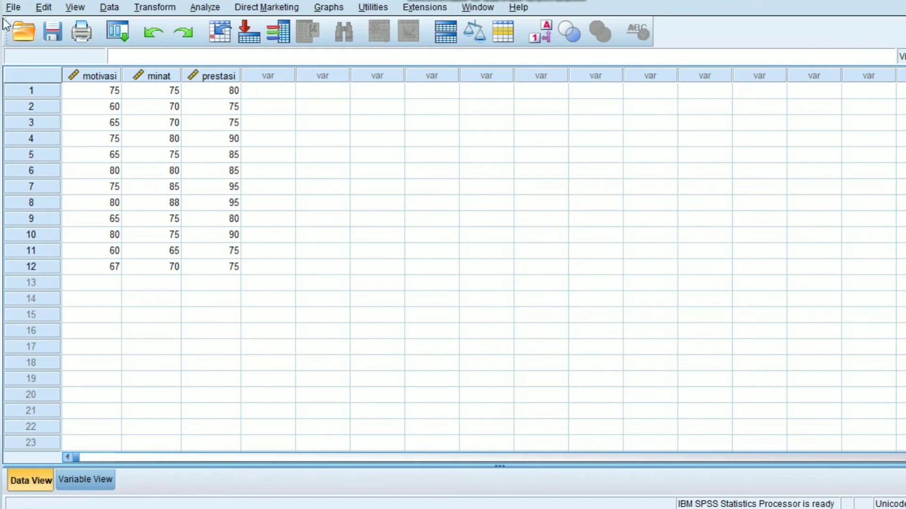
- Set up a linear regression with motivasi(X1) and minat(X2) as independent variables and prestasi(Y) as the dependent variable
click(205, 7)
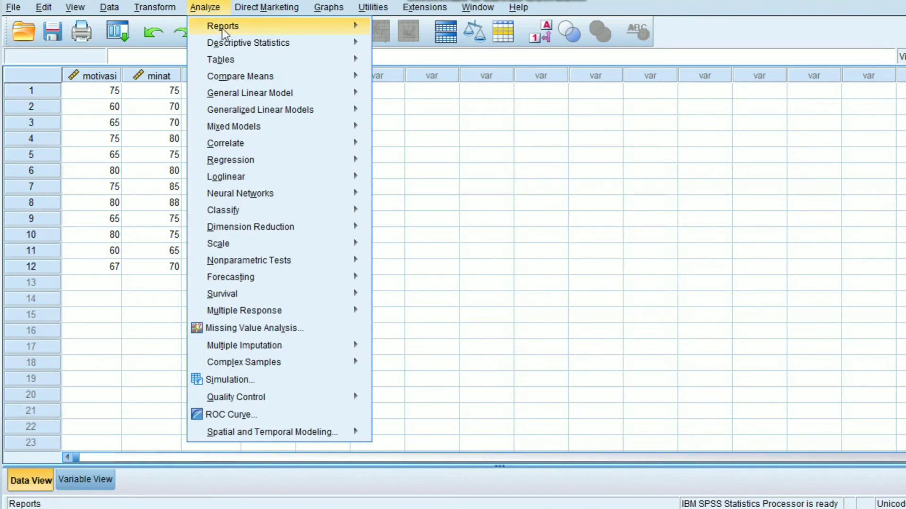
click(254, 155)
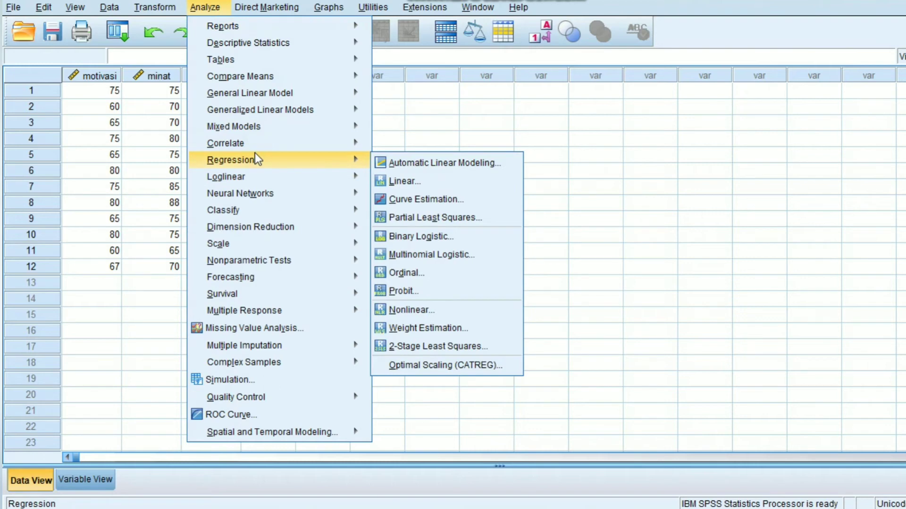
click(391, 183)
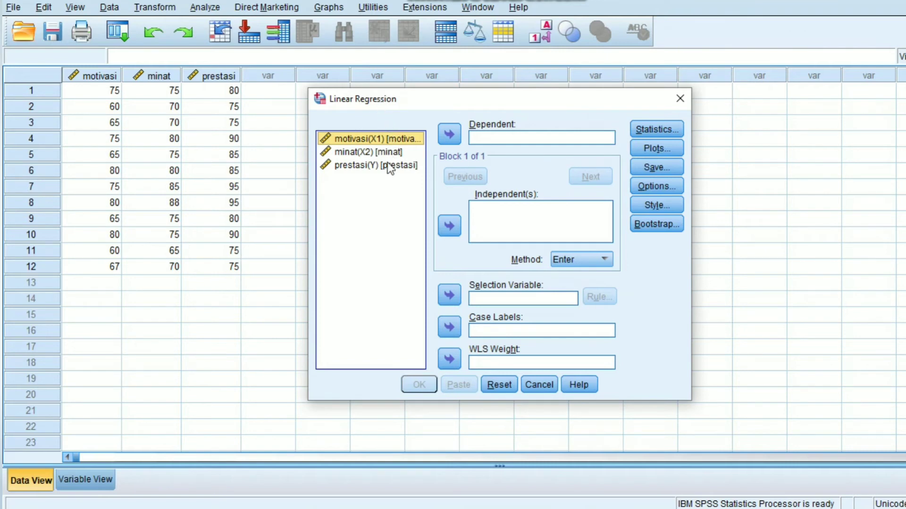
click(394, 139)
click(449, 225)
click(391, 152)
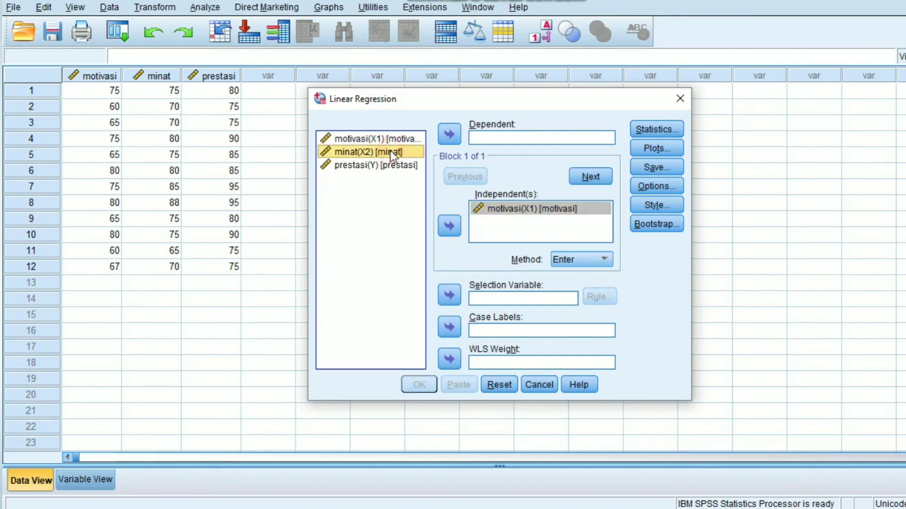
click(449, 226)
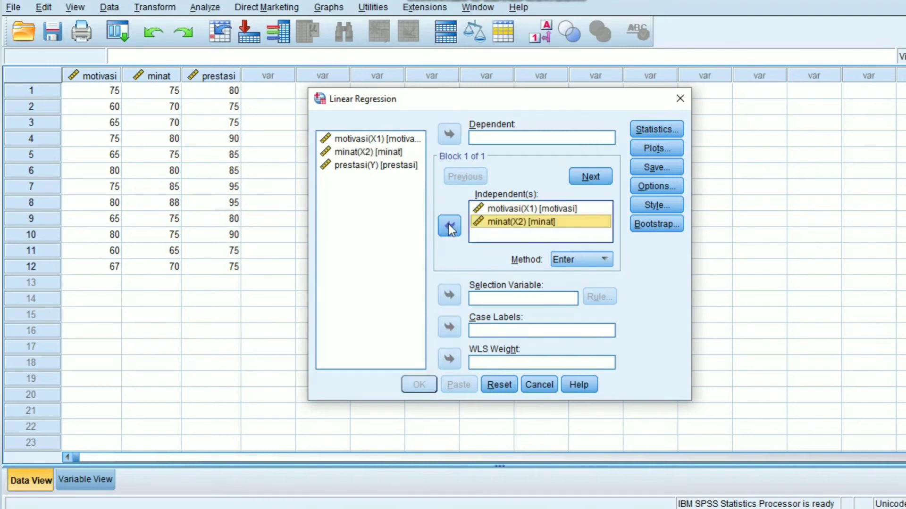
click(387, 163)
click(451, 135)
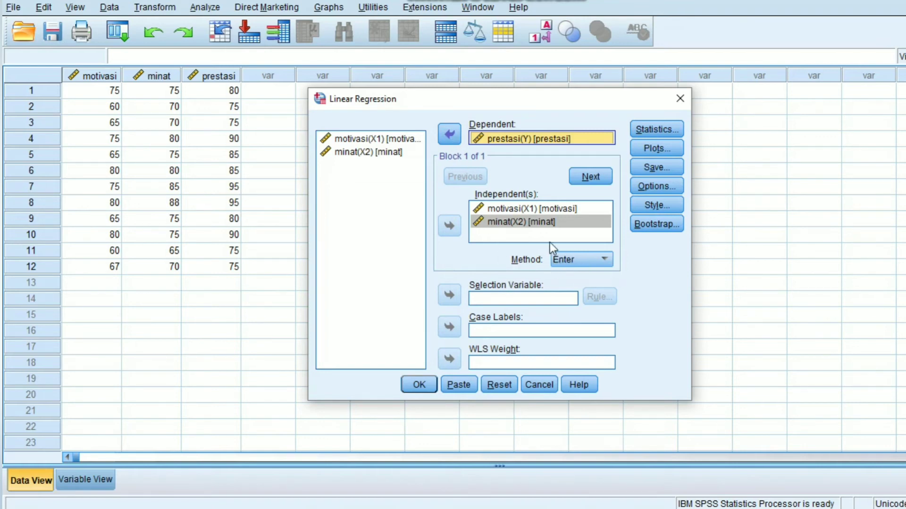
- Add 95% confidence intervals for the coefficients to the regression statistics and run the analysis
click(649, 135)
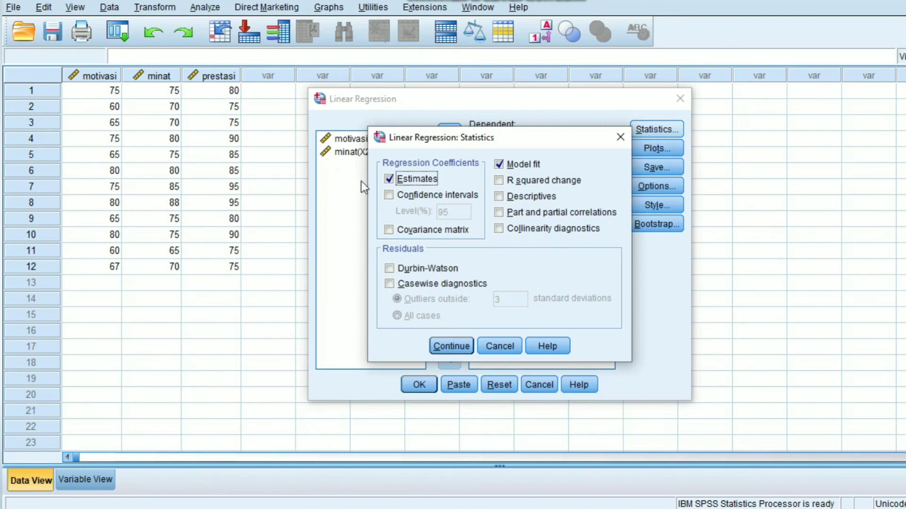
click(388, 195)
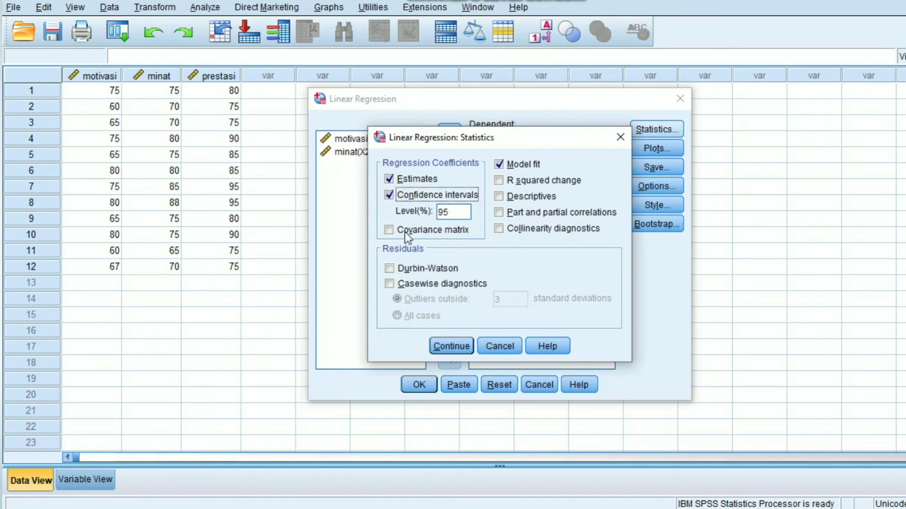
click(447, 352)
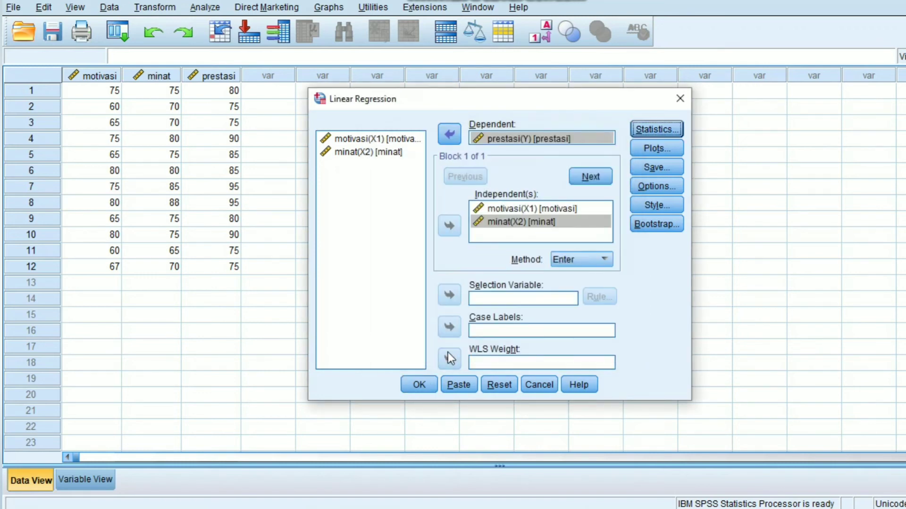
click(435, 384)
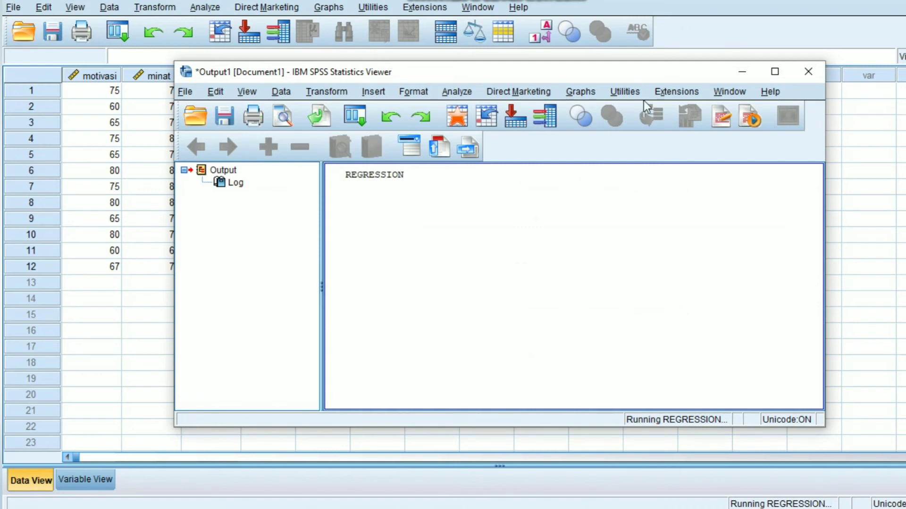
- Maximize the output viewer and examine the Variables Entered/Removed, Model Summary, ANOVA and Coefficients tables of the regression
click(774, 74)
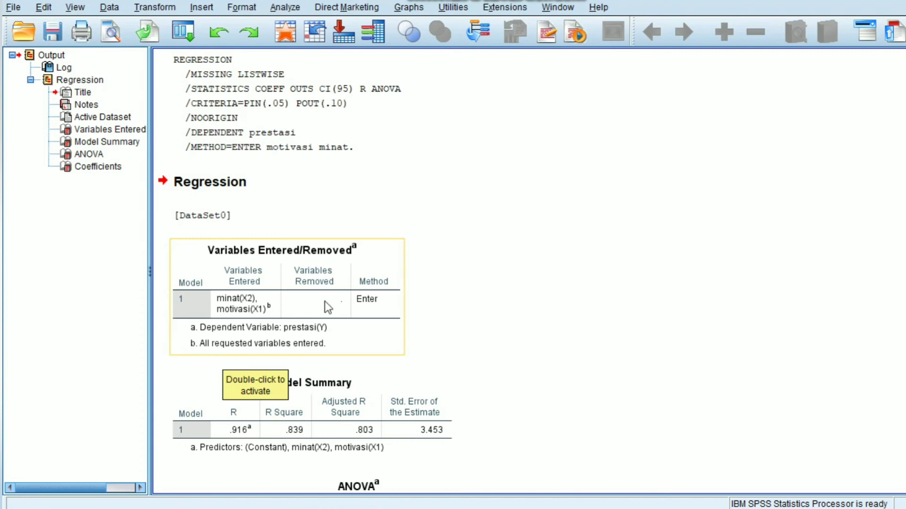
scroll(316, 360, down, 3)
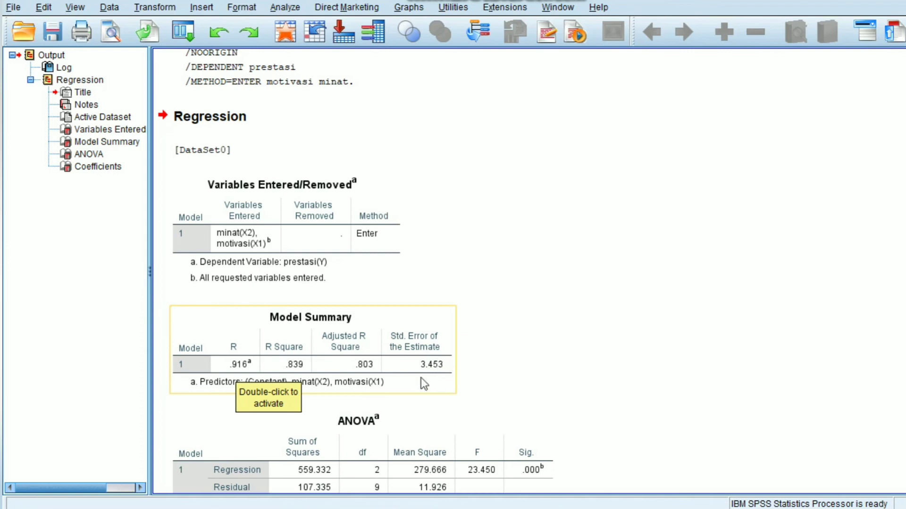
scroll(388, 352, down, 4)
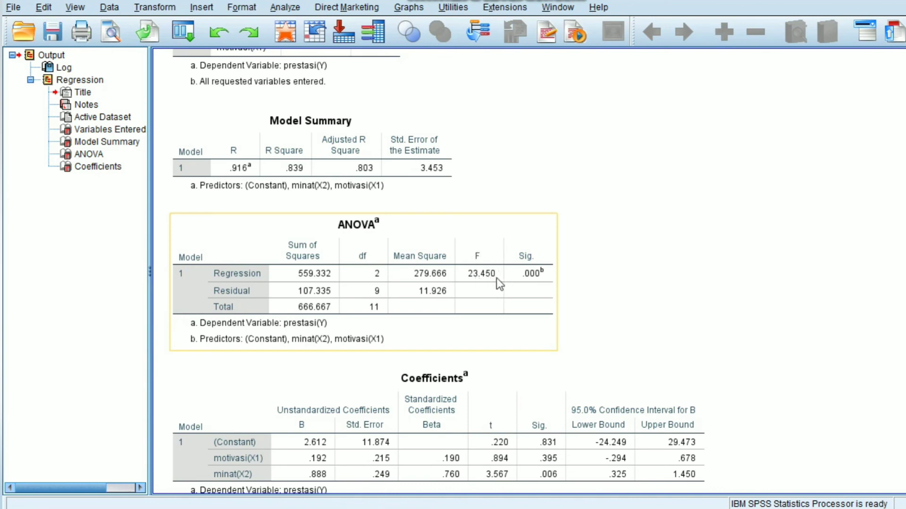
scroll(461, 307, down, 2)
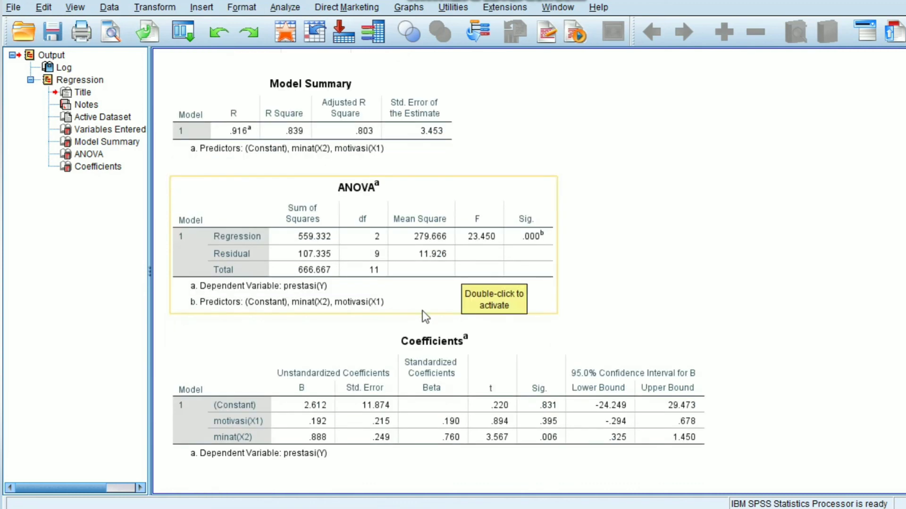